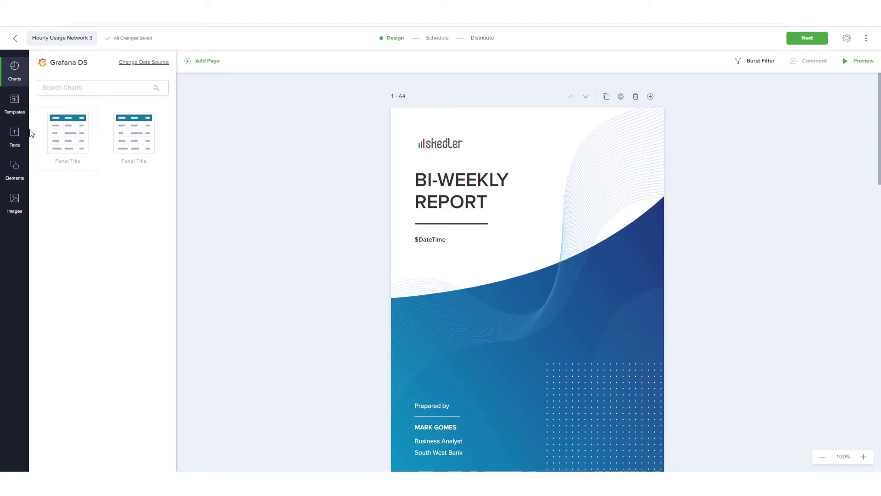
Switch the Templates panel to My Templates to list your own saved templates.
{"action": "left_click", "coordinate": [14, 103]}
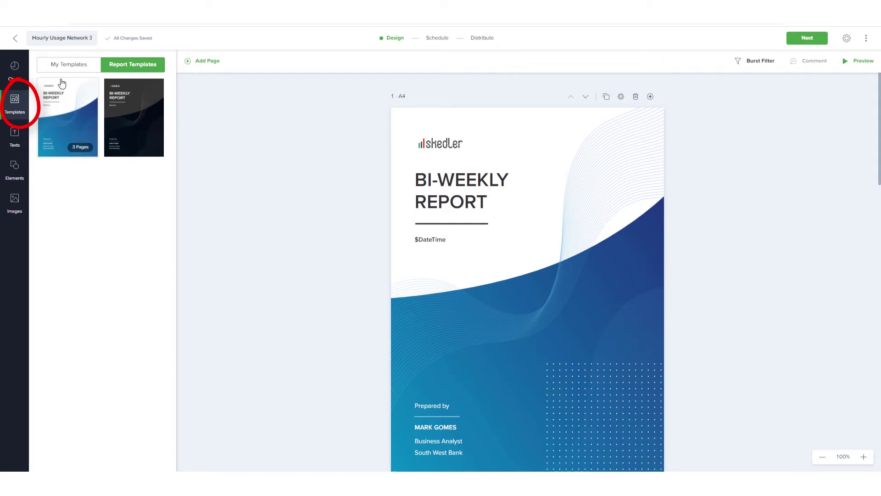
{"action": "left_click", "coordinate": [68, 64]}
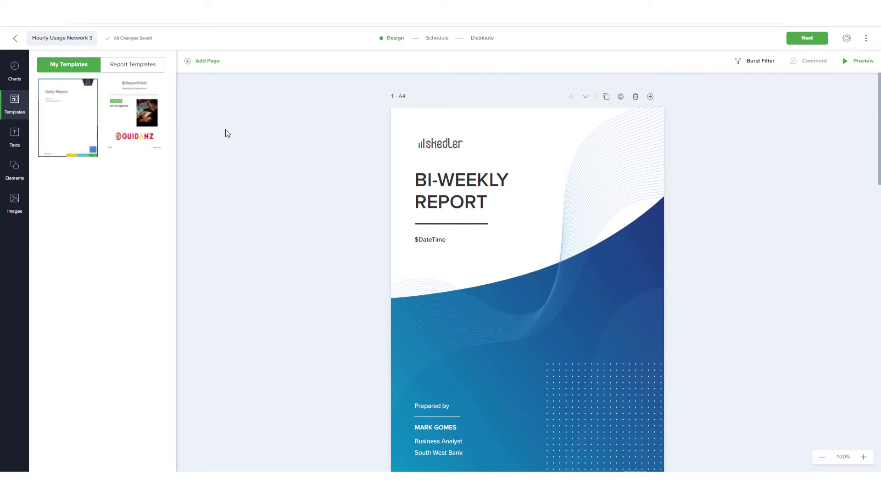
Delete the Skedler logo, BI-WEEKLY REPORT heading, divider line and $DateTime text from the cover.
{"action": "left_click", "coordinate": [440, 144]}
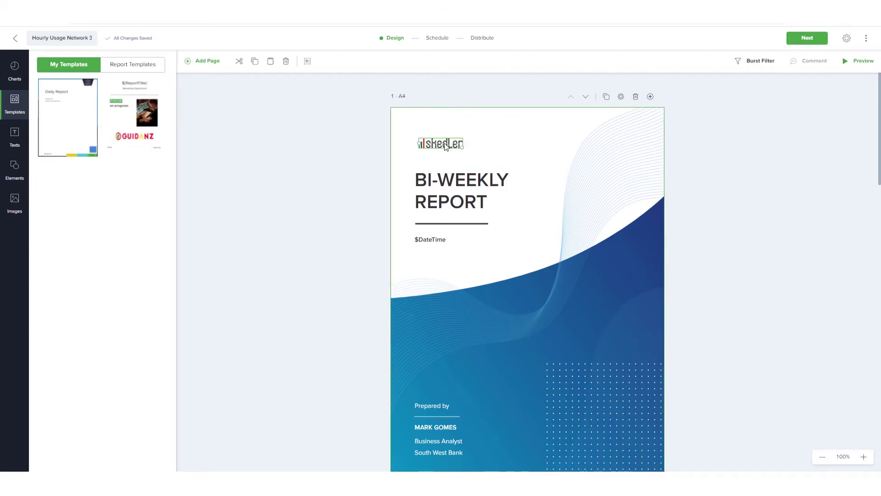
{"action": "left_click_drag", "start_coordinate": [440, 143], "coordinate": [530, 142]}
{"action": "key", "text": "Delete"}
{"action": "left_click", "coordinate": [482, 191]}
{"action": "key", "text": "Delete"}
{"action": "left_click", "coordinate": [471, 223]}
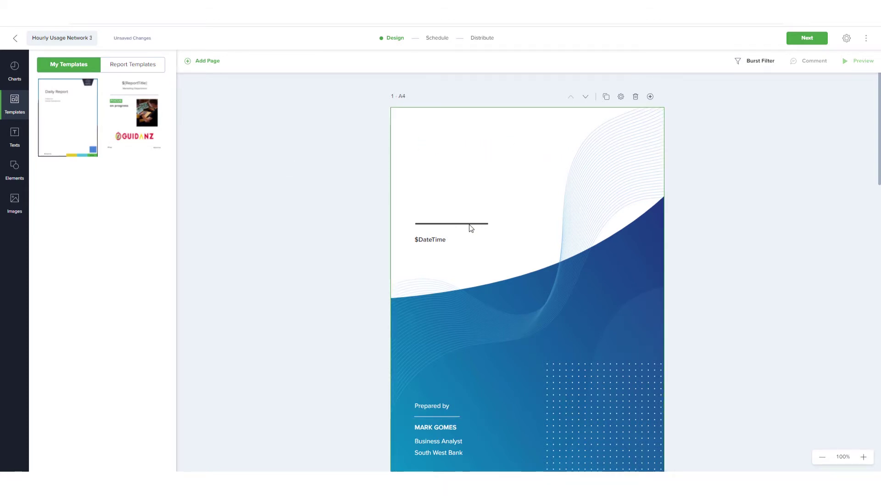
{"action": "key", "text": "Delete"}
{"action": "left_click", "coordinate": [433, 243]}
{"action": "key", "text": "Delete"}
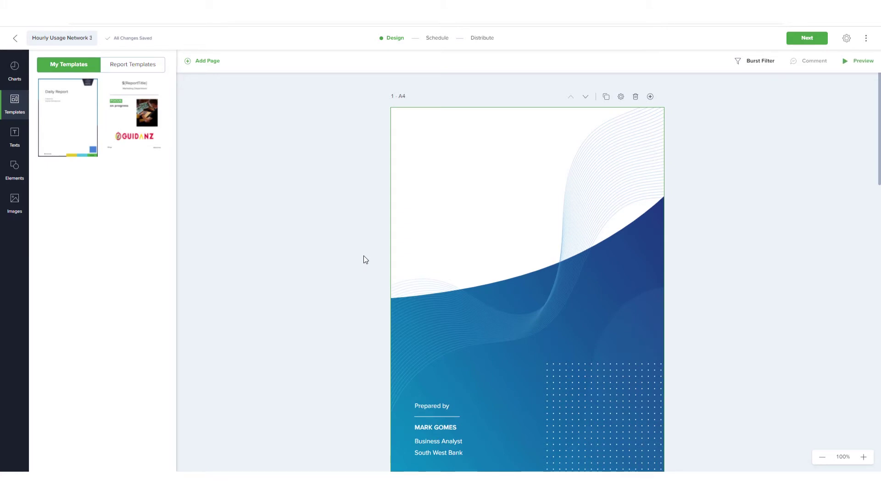
Upload Logo_Guidanz_Coloured to the Skedler image library.
{"action": "left_click", "coordinate": [15, 202]}
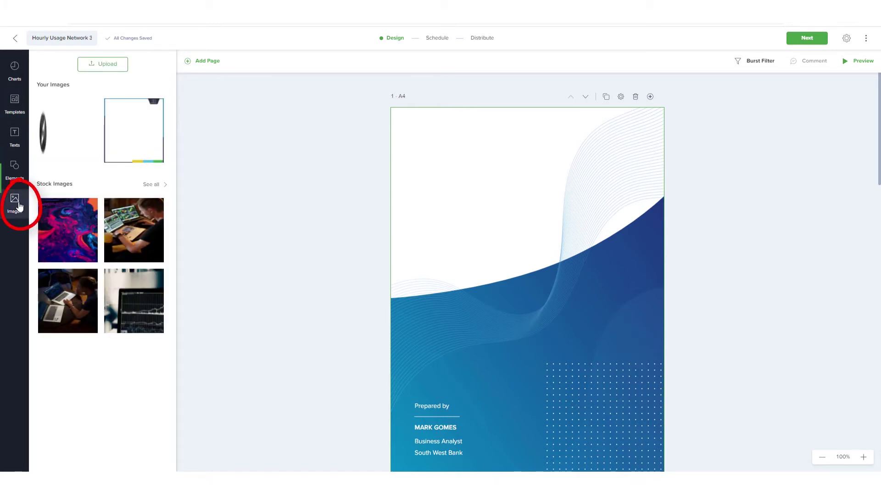
{"action": "left_click", "coordinate": [102, 64]}
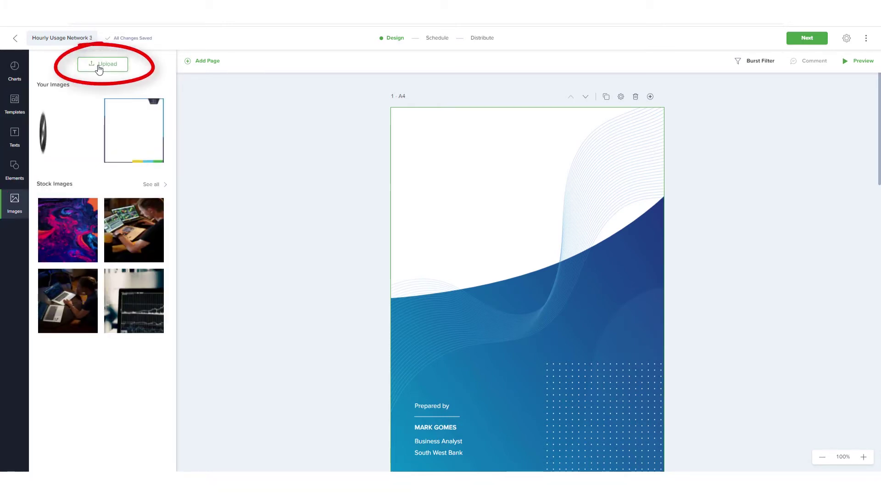
{"action": "left_click", "coordinate": [339, 183]}
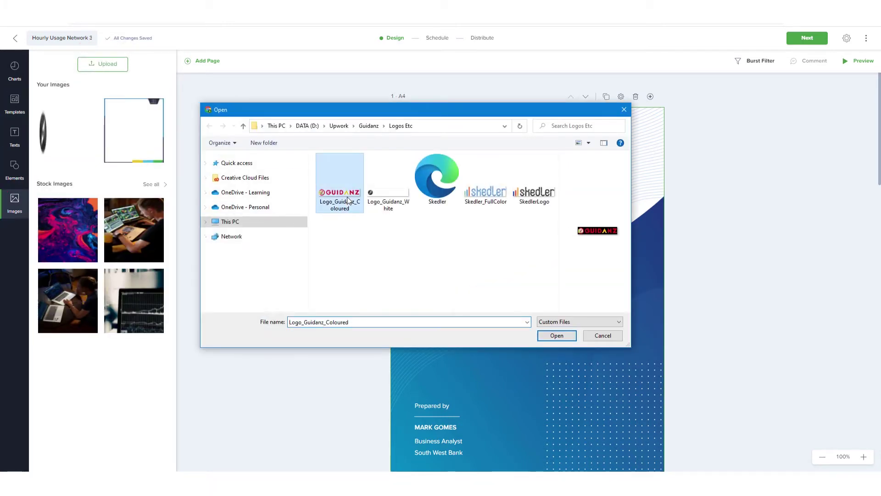
{"action": "left_click", "coordinate": [558, 336]}
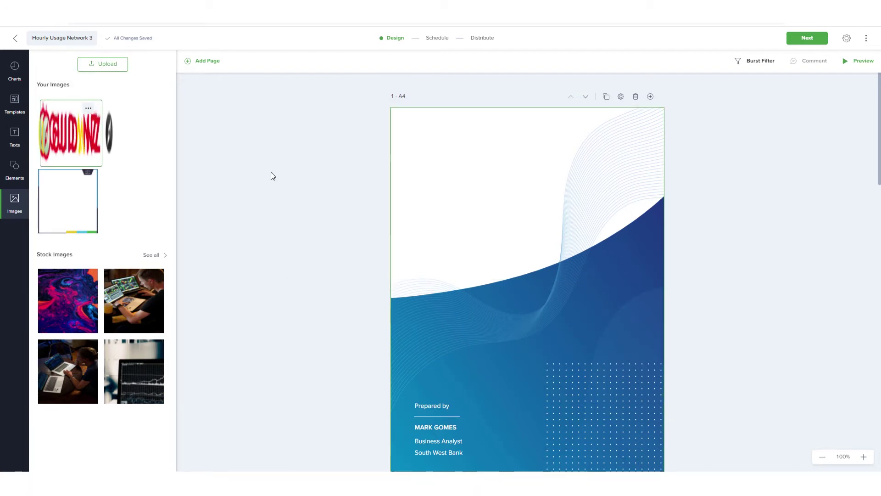
Add the Guidanz logo to the page, shrunk and moved to the top-left corner.
{"action": "left_click", "coordinate": [75, 131]}
{"action": "mouse_move", "coordinate": [738, 226]}
{"action": "left_mouse_down"}
{"action": "mouse_move", "coordinate": [544, 177]}
{"action": "mouse_move", "coordinate": [441, 131]}
{"action": "left_mouse_up"}
{"action": "left_click", "coordinate": [271, 234]}
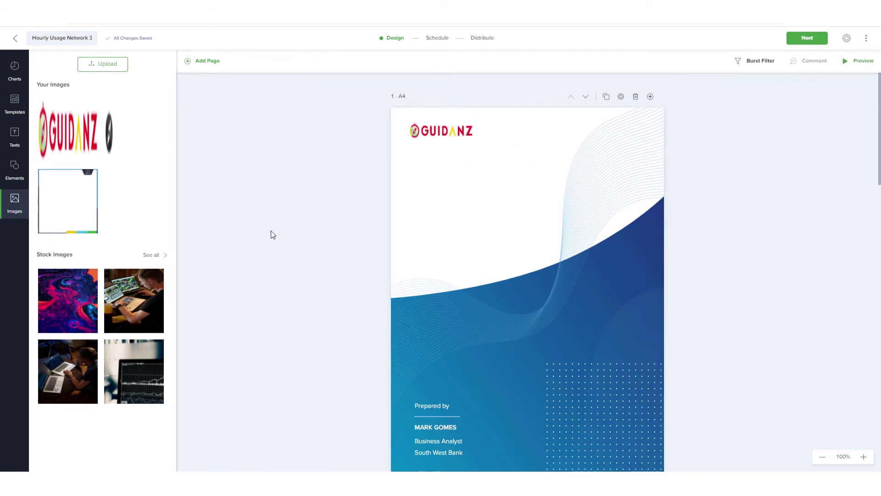
{"action": "left_click", "coordinate": [152, 254]}
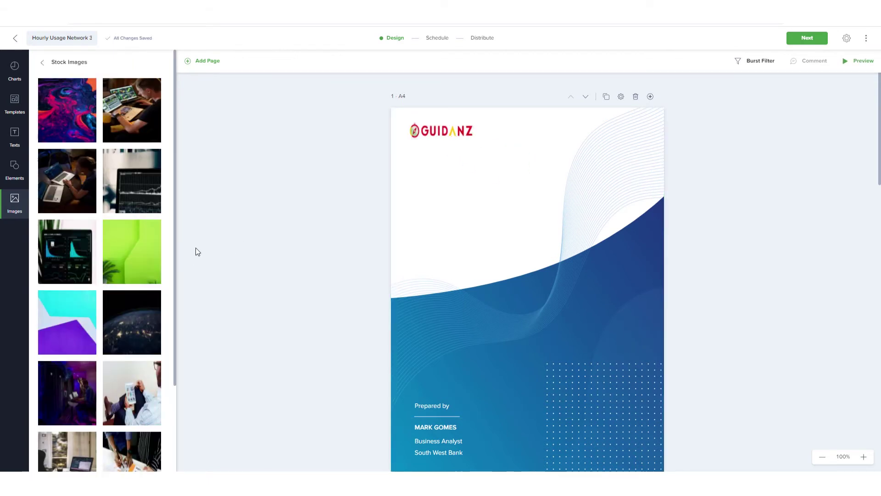
Add a Title text box under the Guidanz logo, widen it to one line, and replace its text with "$".
{"action": "left_click", "coordinate": [14, 134]}
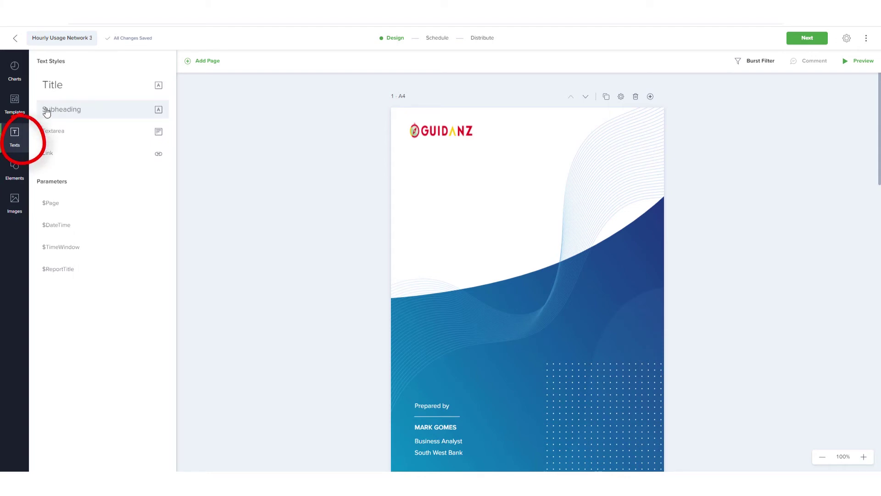
{"action": "left_click", "coordinate": [52, 85]}
{"action": "mouse_move", "coordinate": [516, 300]}
{"action": "left_mouse_down"}
{"action": "mouse_move", "coordinate": [475, 209]}
{"action": "mouse_move", "coordinate": [425, 165]}
{"action": "left_mouse_up"}
{"action": "double_click", "coordinate": [433, 168]}
{"action": "type", "text": "Week"}
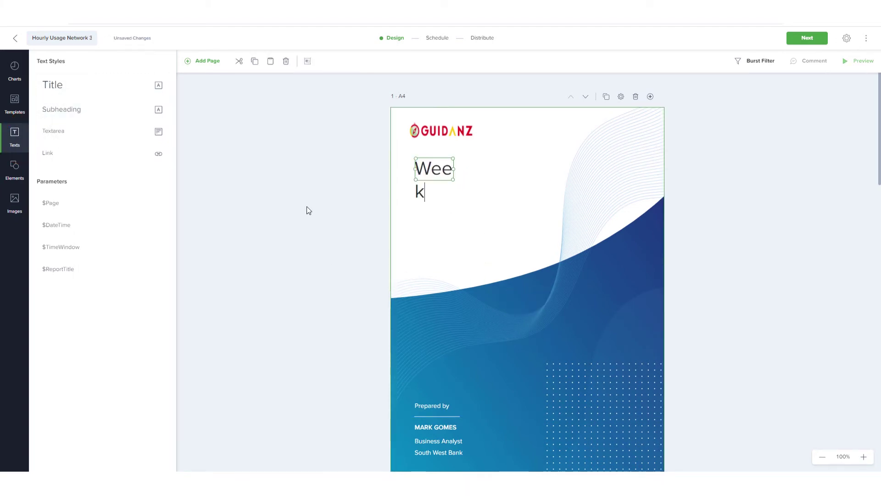
{"action": "type", "text": "ly Report"}
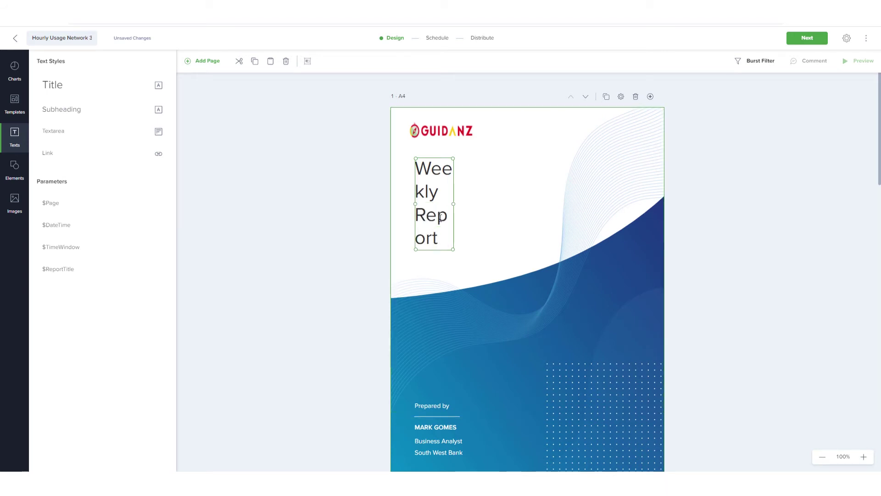
{"action": "left_click_drag", "start_coordinate": [453, 205], "coordinate": [549, 202]}
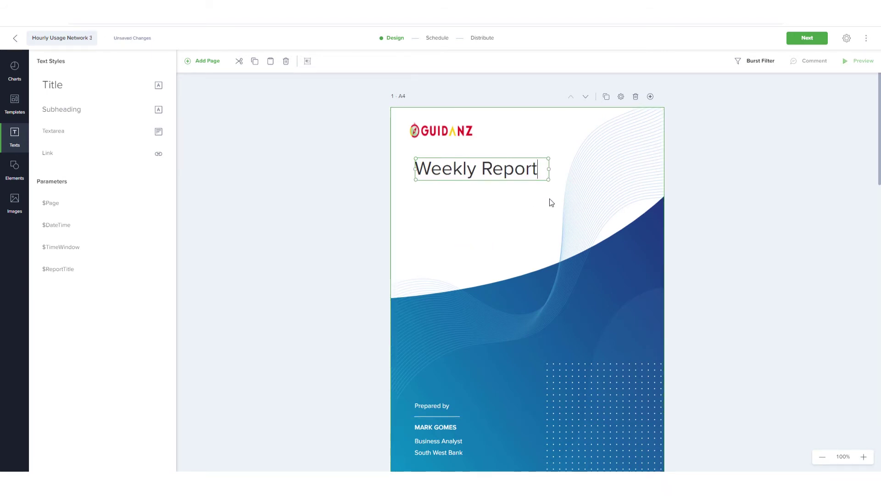
{"action": "key", "text": "ctrl+a"}
{"action": "type", "text": "$"}
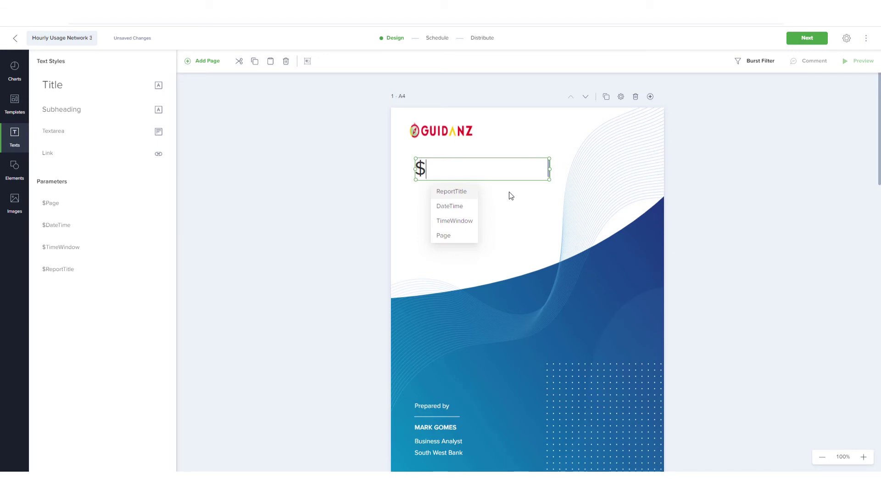
Insert the ReportTitle parameter into the heading, then place an enlarged $DateTime below it.
{"action": "left_click", "coordinate": [455, 192]}
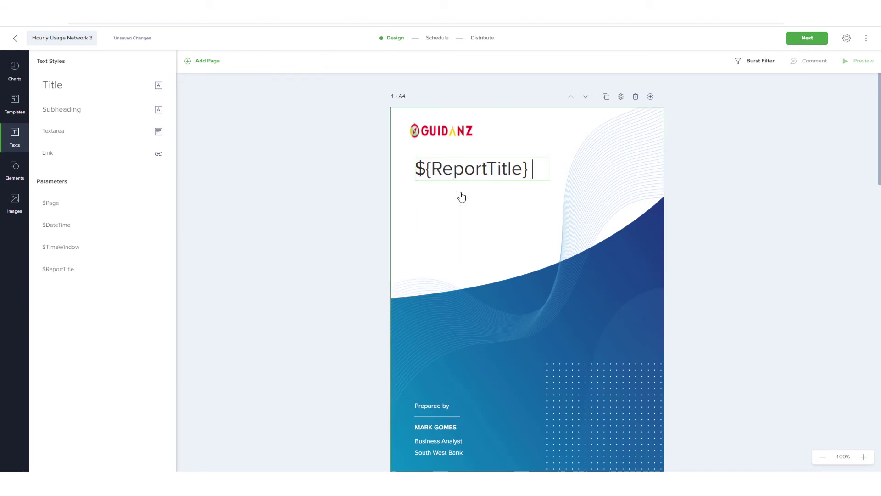
{"action": "left_click", "coordinate": [341, 198]}
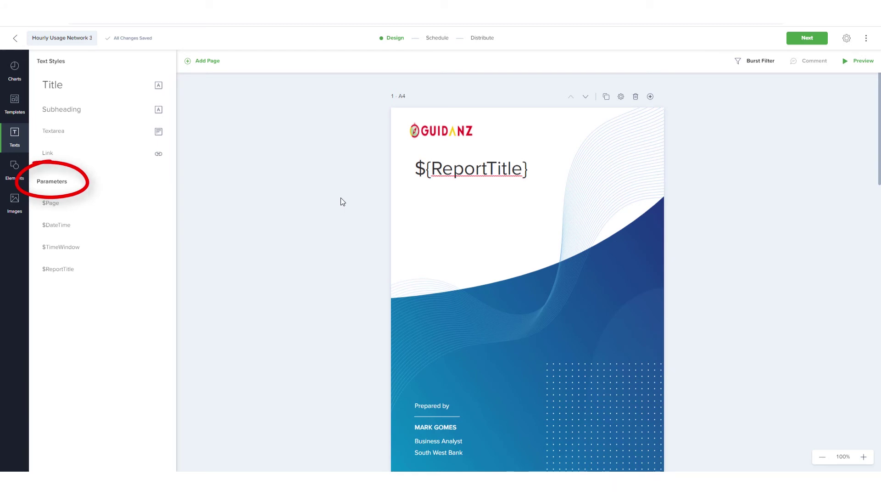
{"action": "mouse_move", "coordinate": [56, 225]}
{"action": "left_mouse_down"}
{"action": "mouse_move", "coordinate": [435, 220]}
{"action": "mouse_move", "coordinate": [479, 232]}
{"action": "left_mouse_up"}
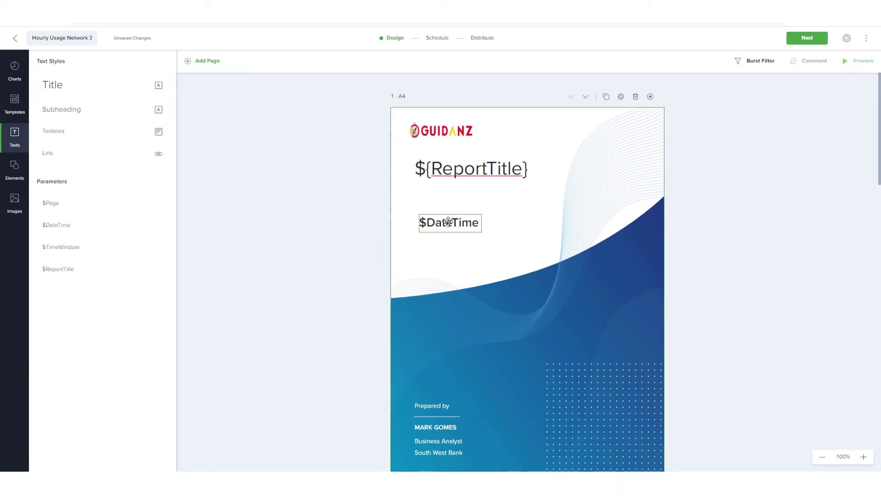
{"action": "left_click", "coordinate": [358, 239]}
Add a horizontal line from Elements and position it between the heading and $DateTime.
{"action": "left_click", "coordinate": [15, 168]}
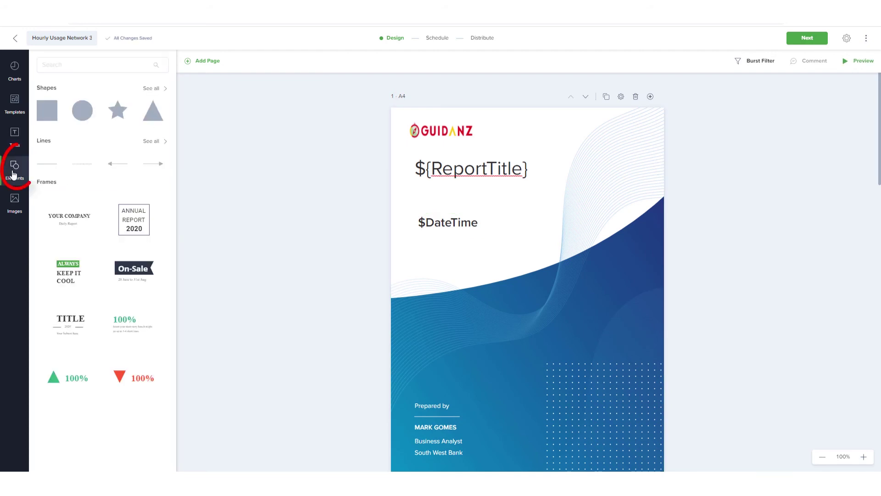
{"action": "left_click", "coordinate": [46, 166]}
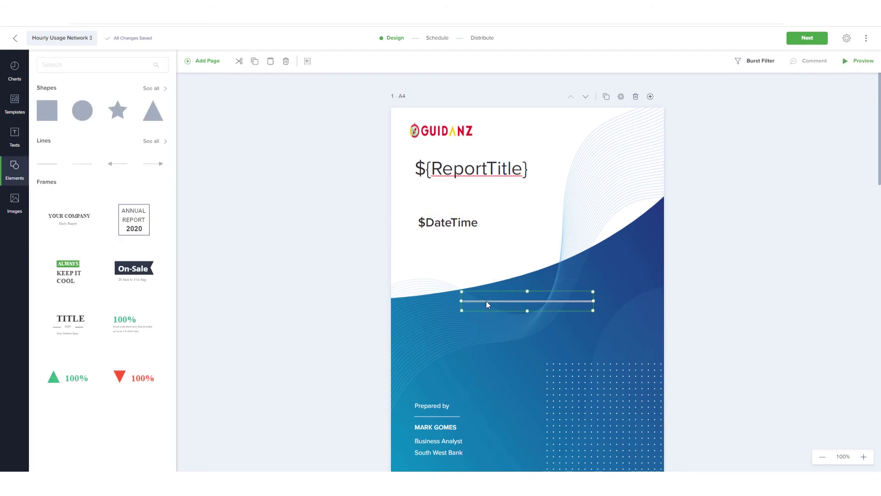
{"action": "left_click_drag", "start_coordinate": [487, 301], "coordinate": [445, 197]}
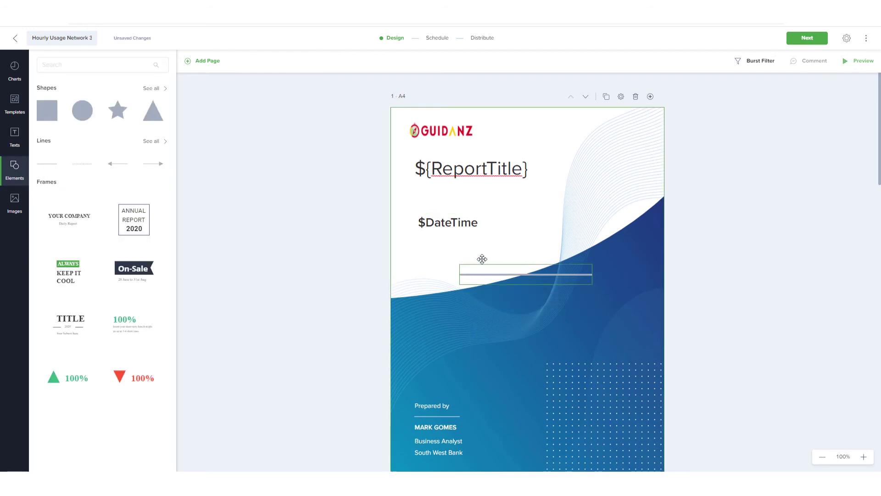
{"action": "left_click", "coordinate": [342, 216]}
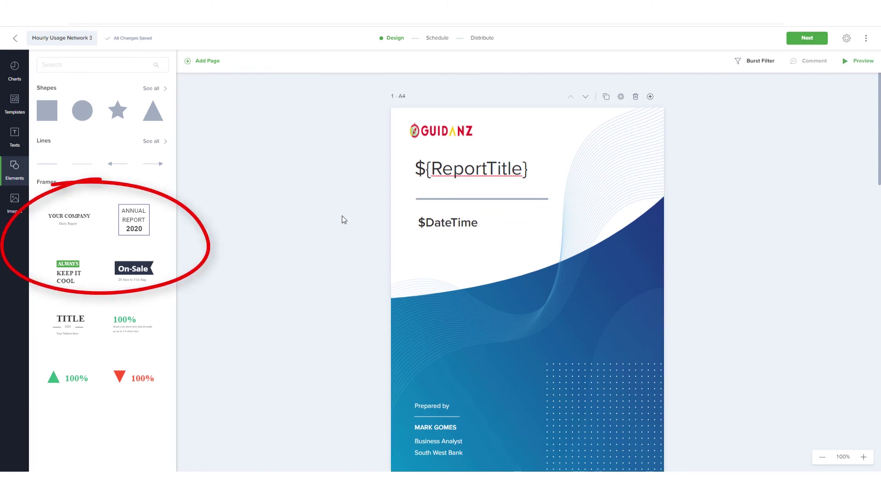